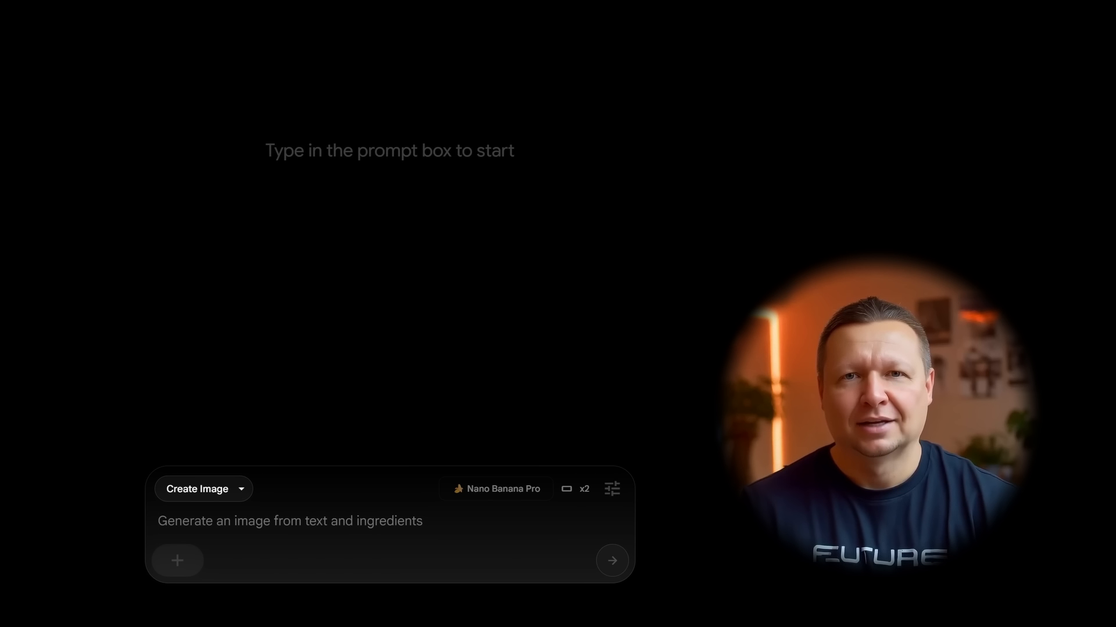
Step: Paste the female hero character prompt to generate rooftop portrait images and browse the results
text(Your main character image prompt: Super Hero, Soldier, Pirate, Astronaut...)
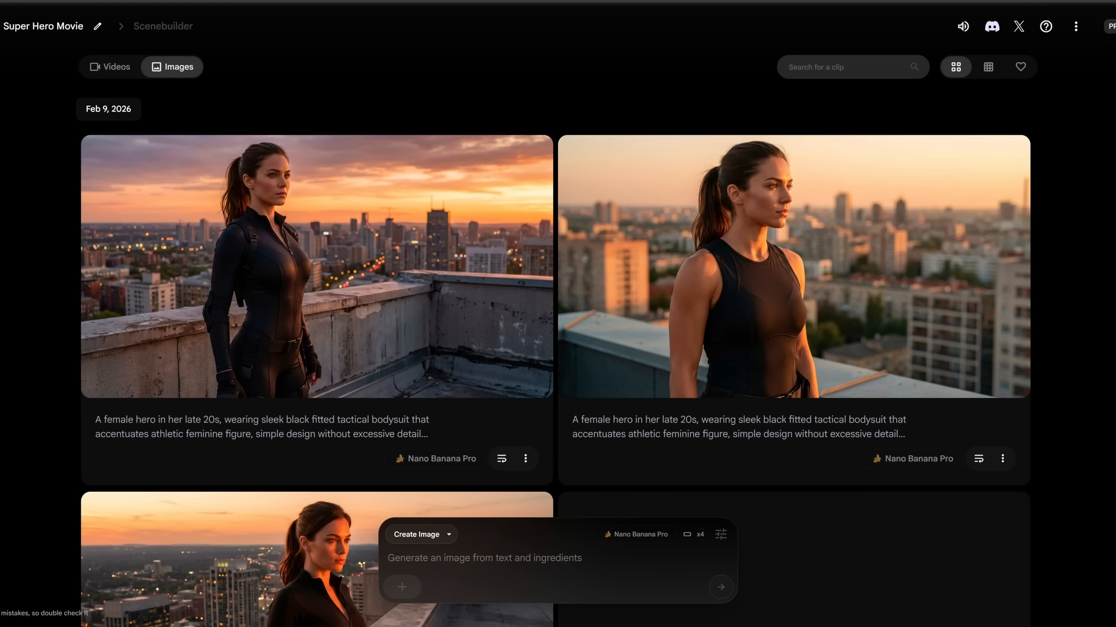
scroll(556, 358, down, 4)
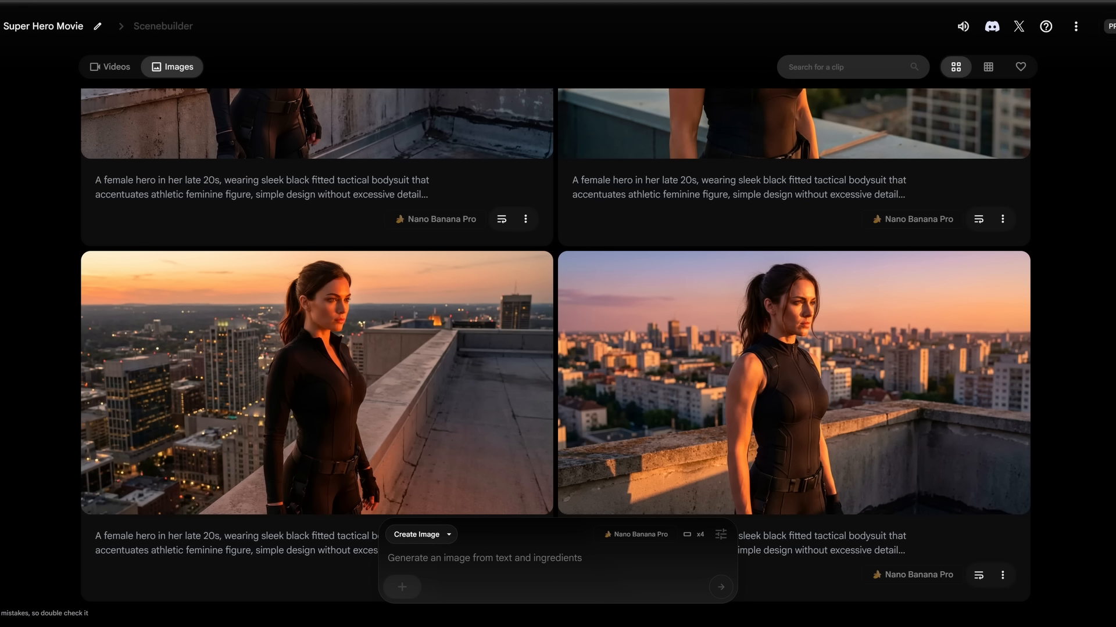
scroll(523, 348, up, 4)
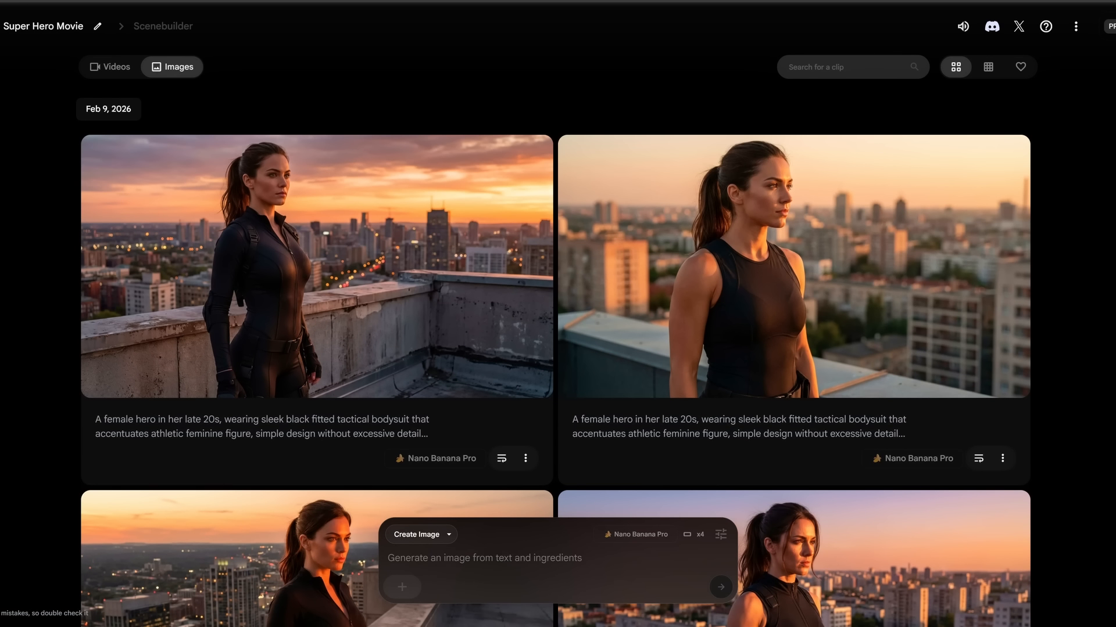
Step: Add the sunset rooftop hero portrait to the prompt and generate a 3x3 storyboard grid from the pasted Storyboard Artist prompt
click(316, 266)
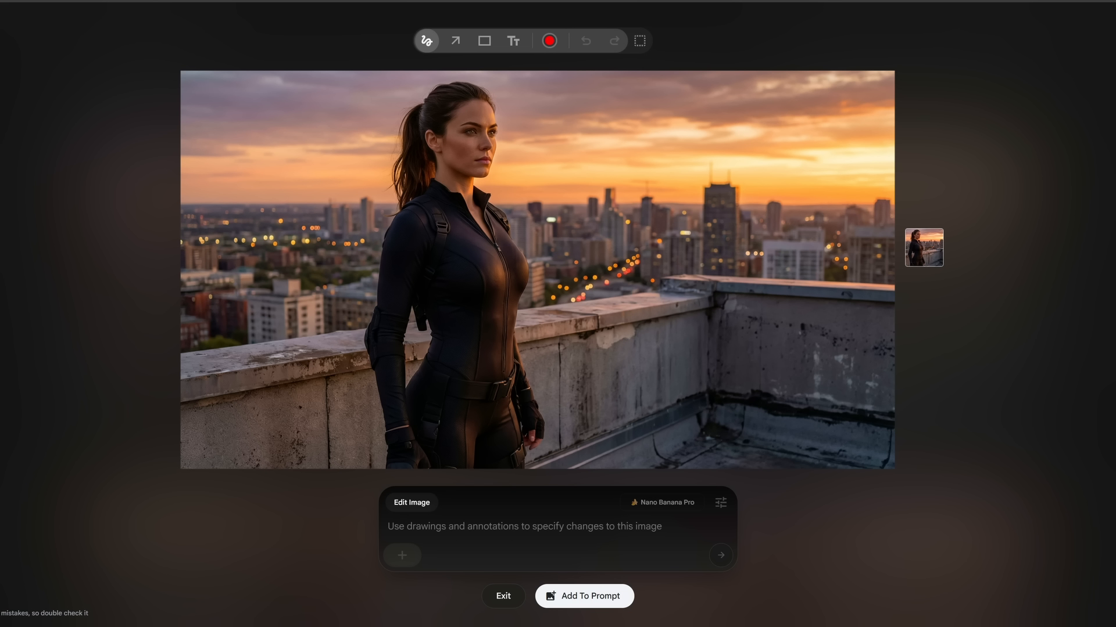
key(Escape)
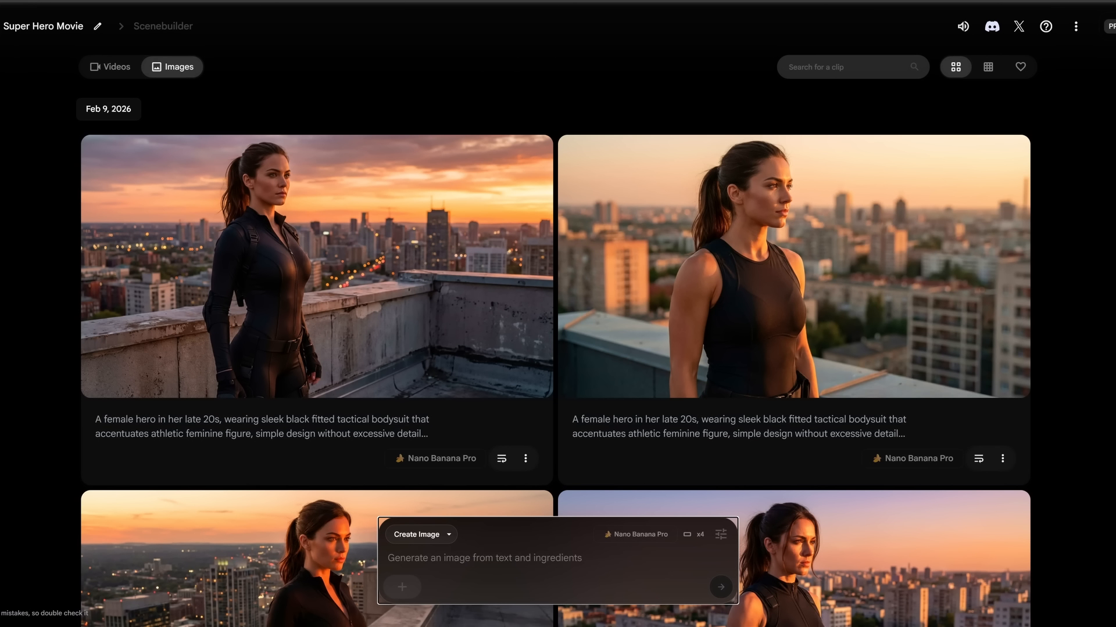
click(140, 157)
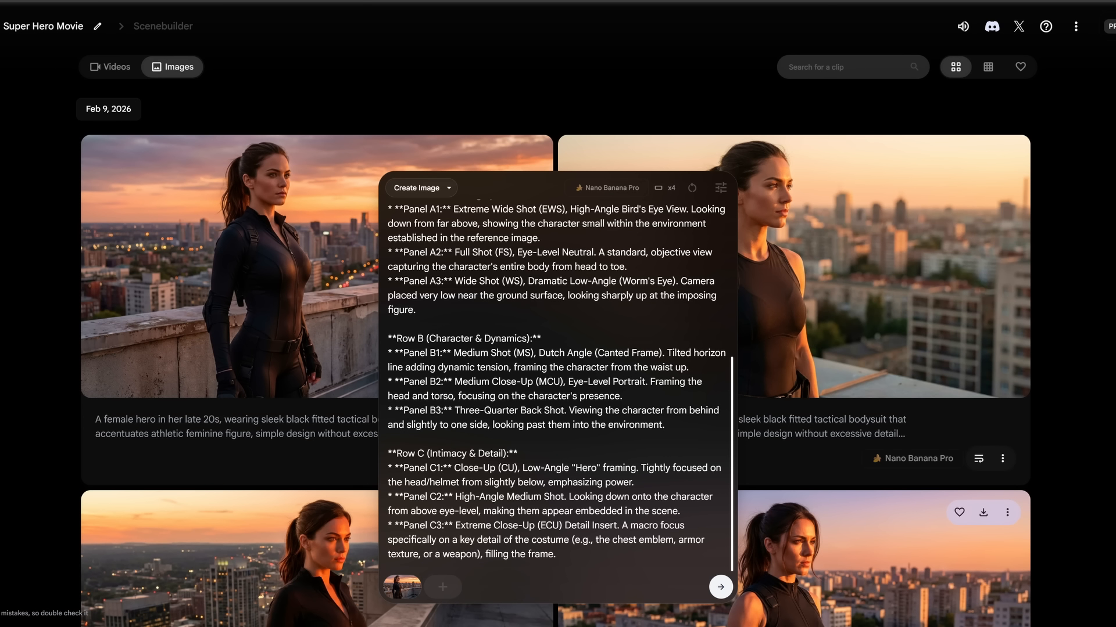
key(Return)
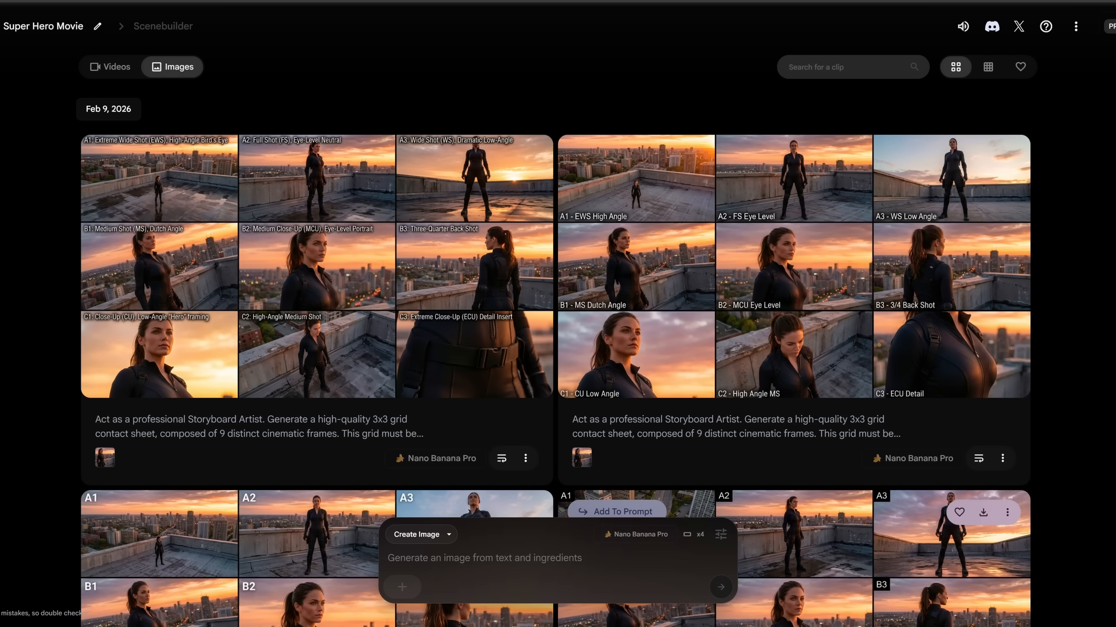
Step: Attach the hero portrait and the character shot-sheet grid as ingredients and generate a 3x3 skydiving-over-the-city scene grid
click(302, 552)
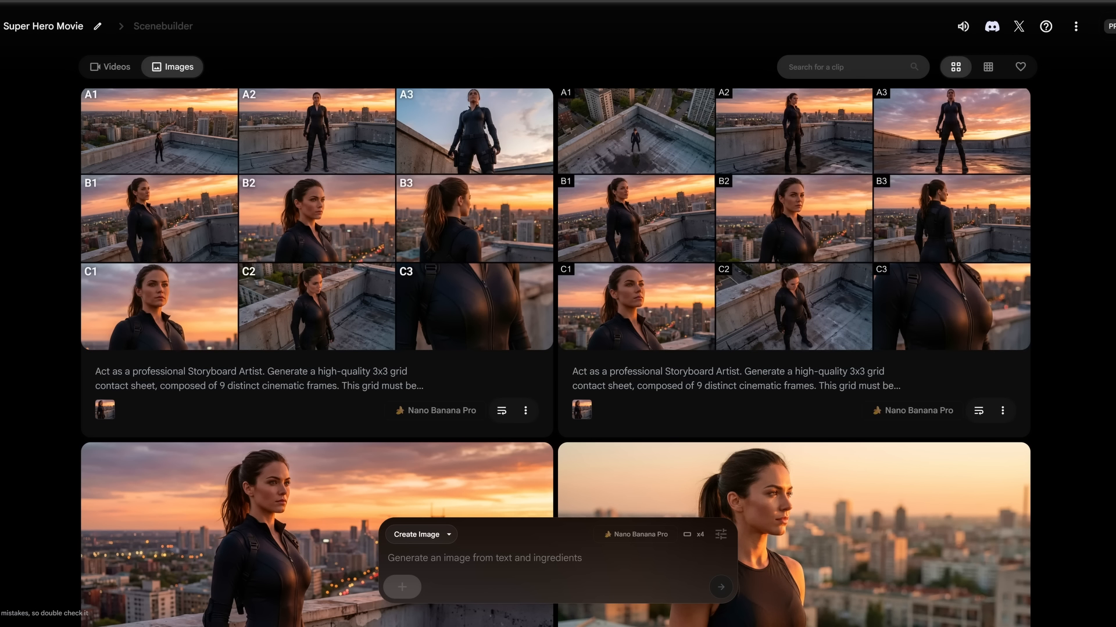
click(402, 587)
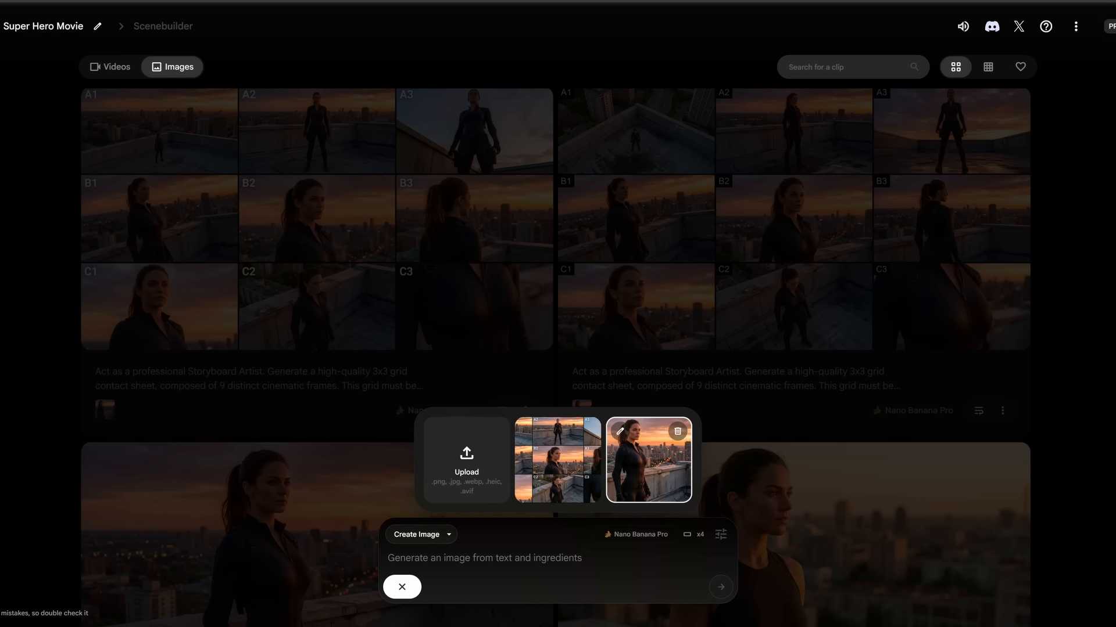
click(649, 459)
click(443, 587)
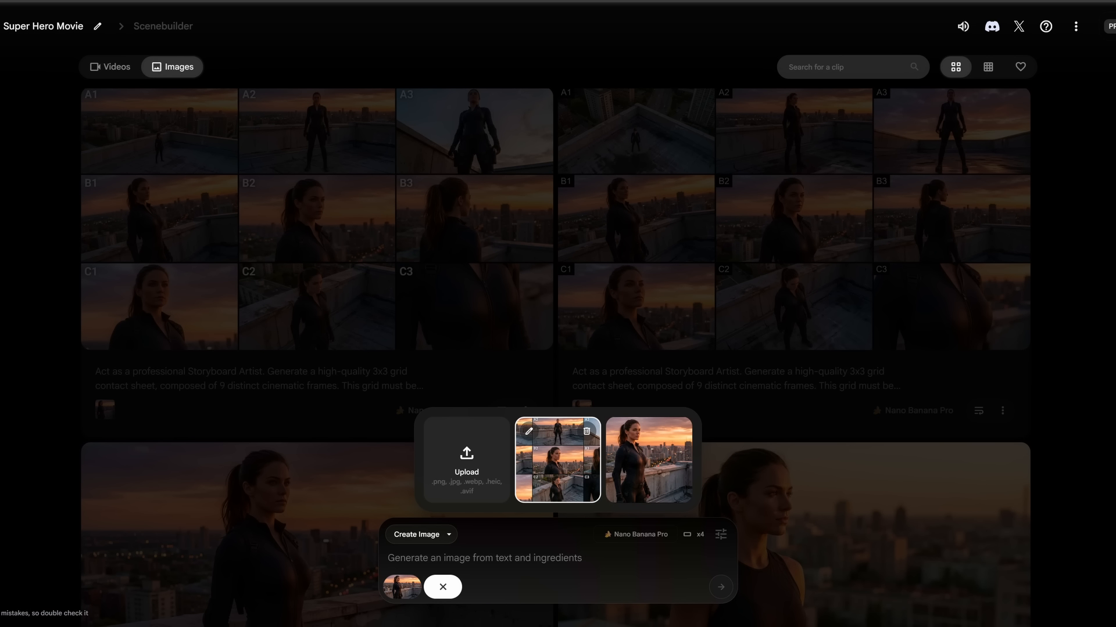
click(558, 467)
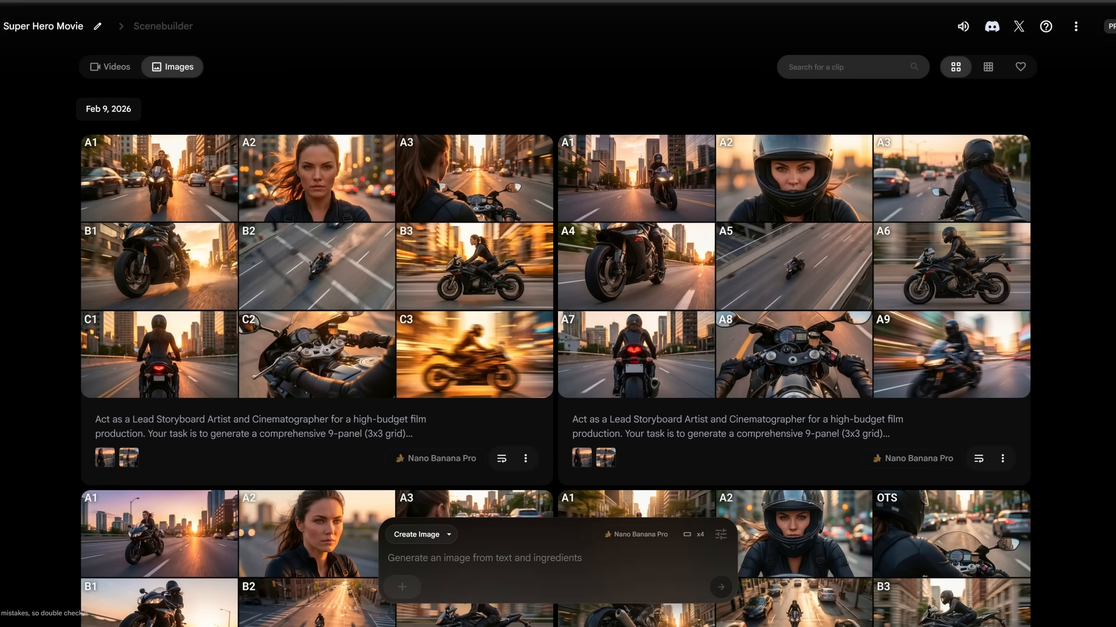
click(317, 266)
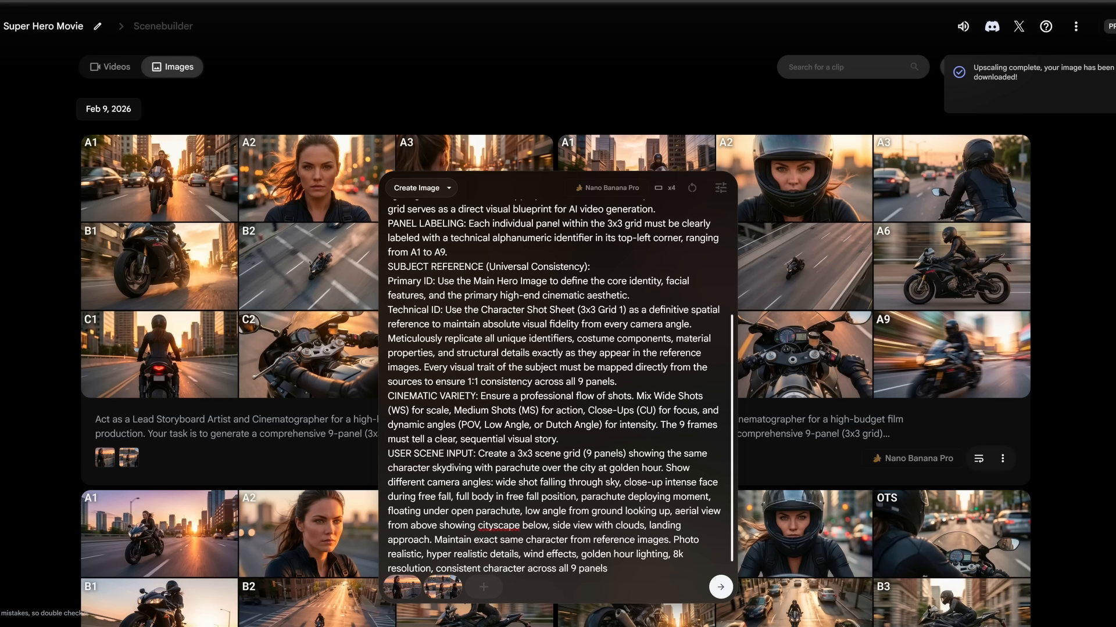
key(Return)
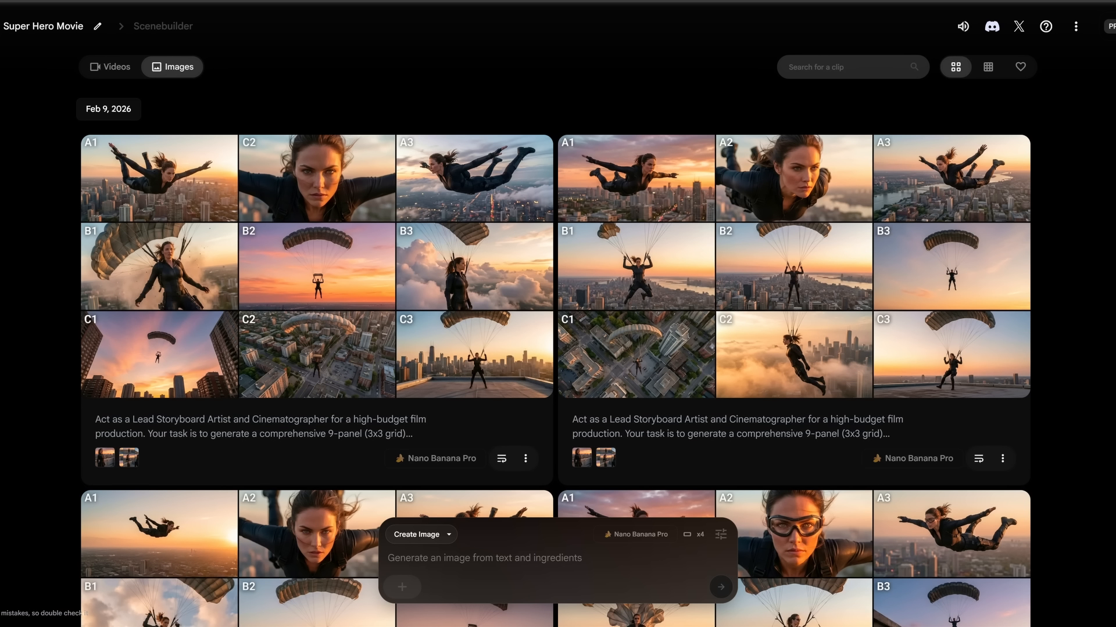
Step: Crop the motorcycle scene grid to panel B3 in landscape and save it as an ingredient
mouse_move(317, 266)
click(290, 540)
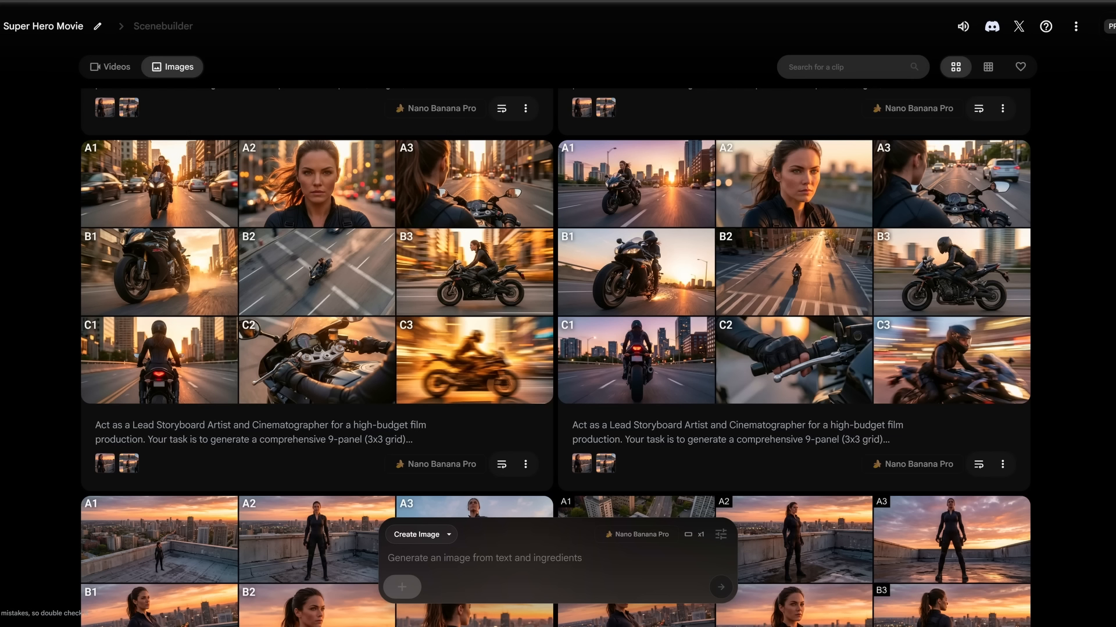
click(401, 587)
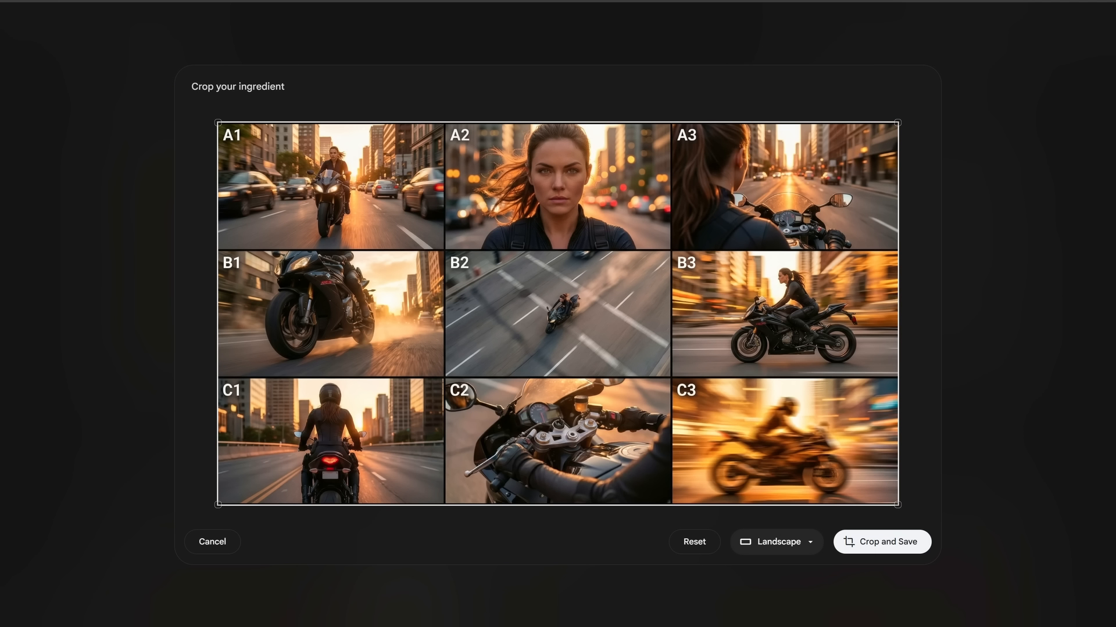
drag(217, 123, 670, 377)
drag(784, 441, 784, 314)
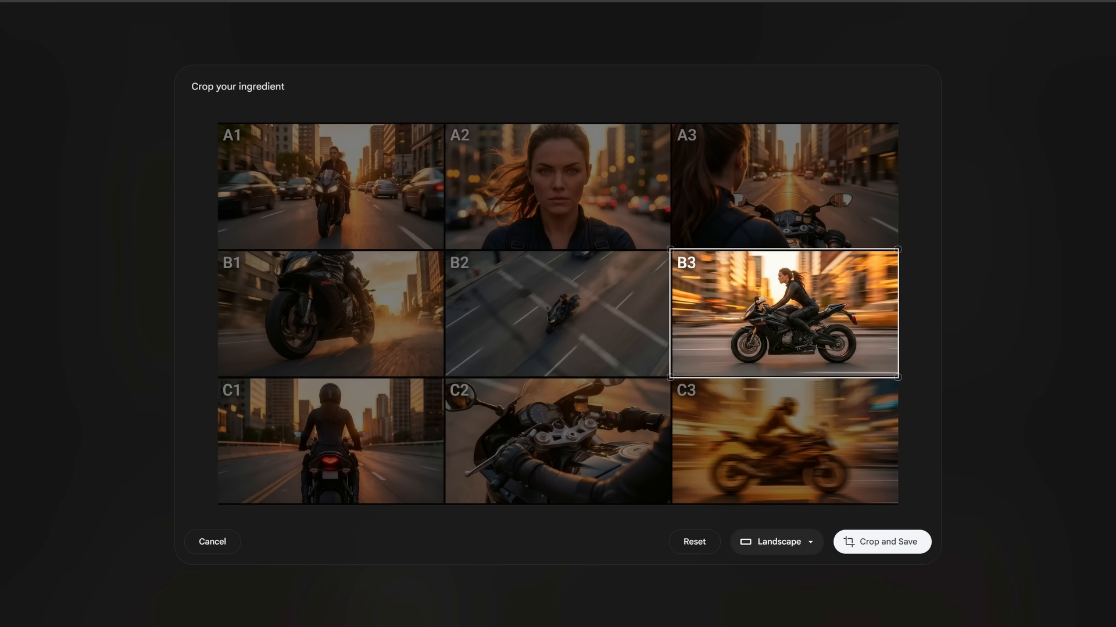
click(881, 542)
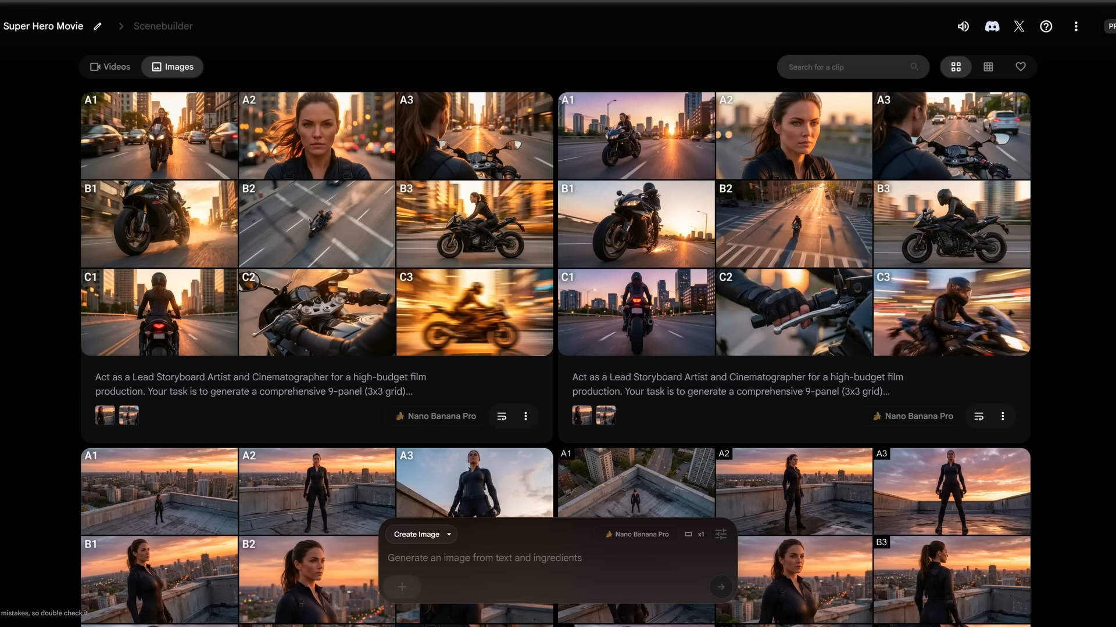
Step: Attach the hero portrait and the motorcycle scene grid as ingredients for a single-image prompt
click(402, 587)
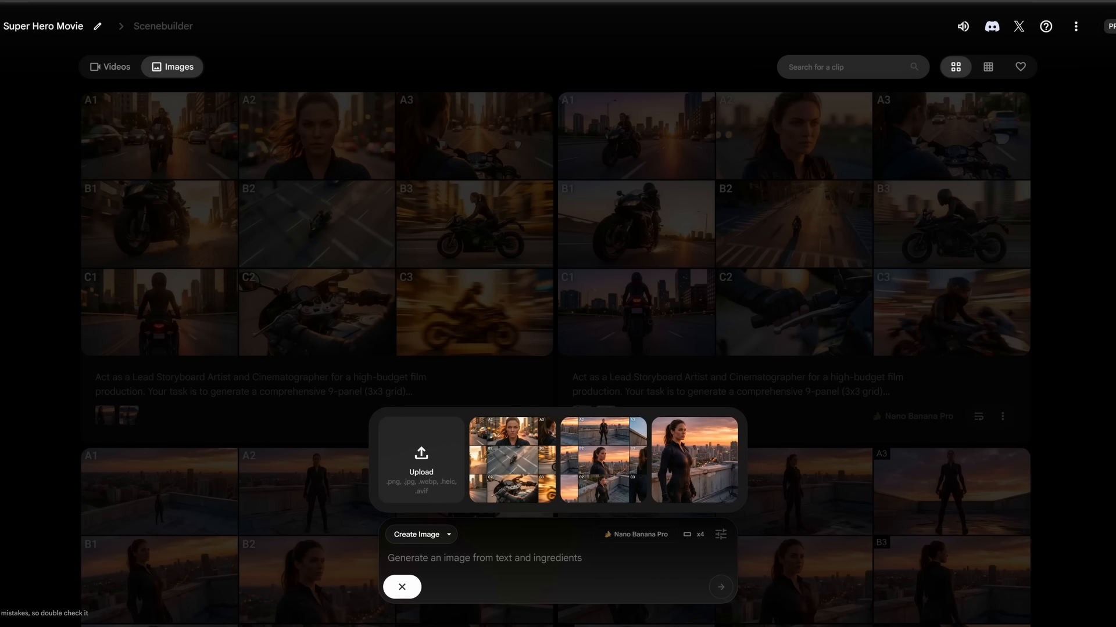
click(694, 465)
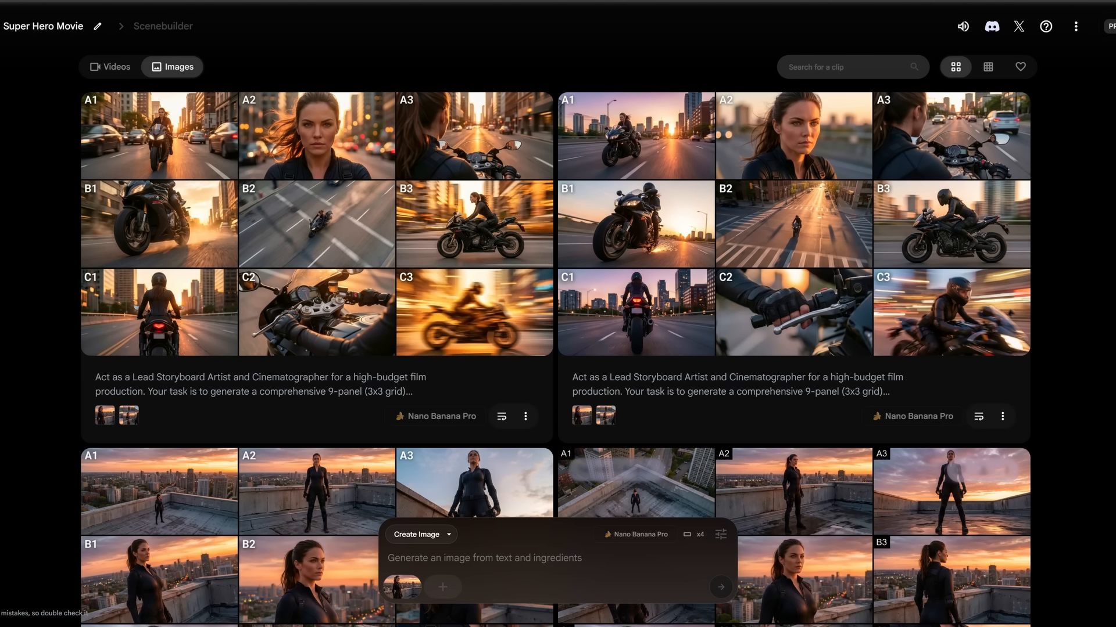
click(442, 586)
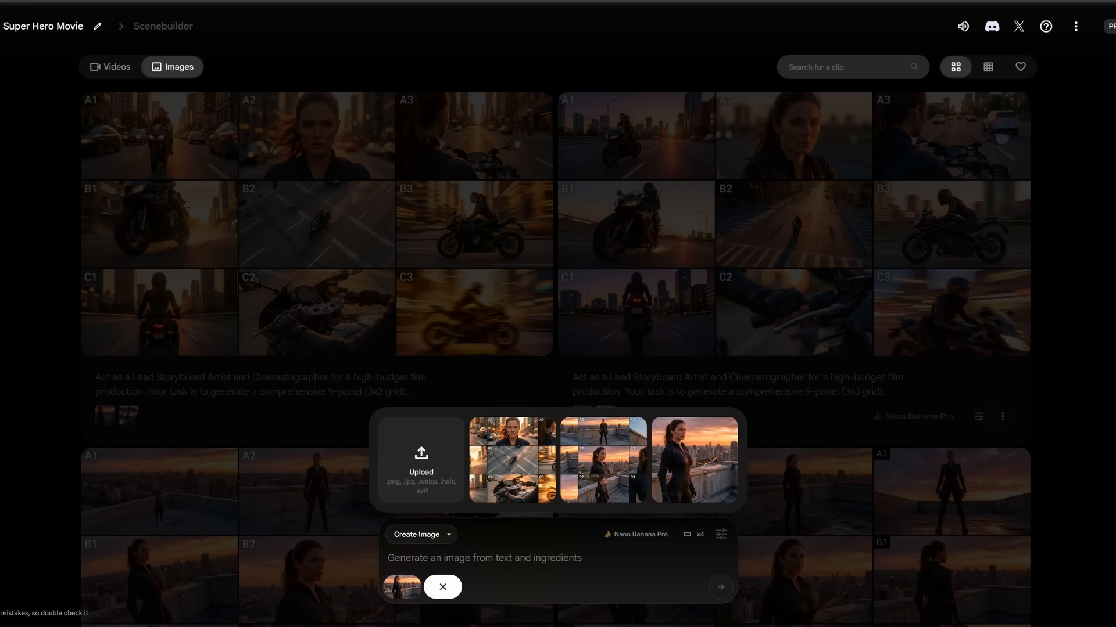
click(511, 465)
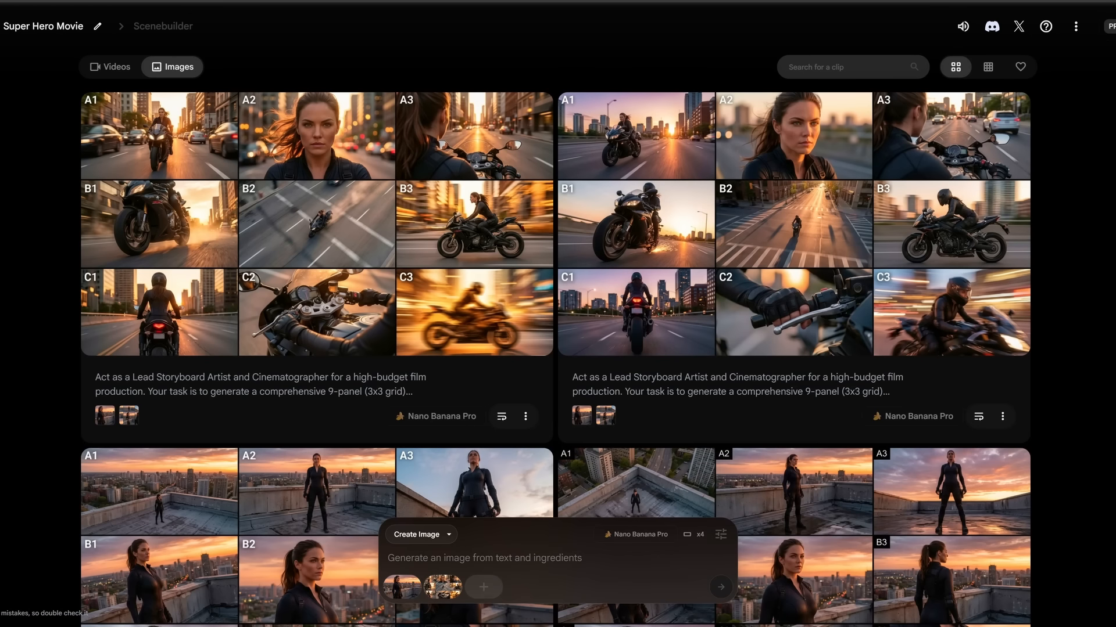
Step: Paste the single-image prompt and replace its panel code placeholder with B3
key(ctrl+v)
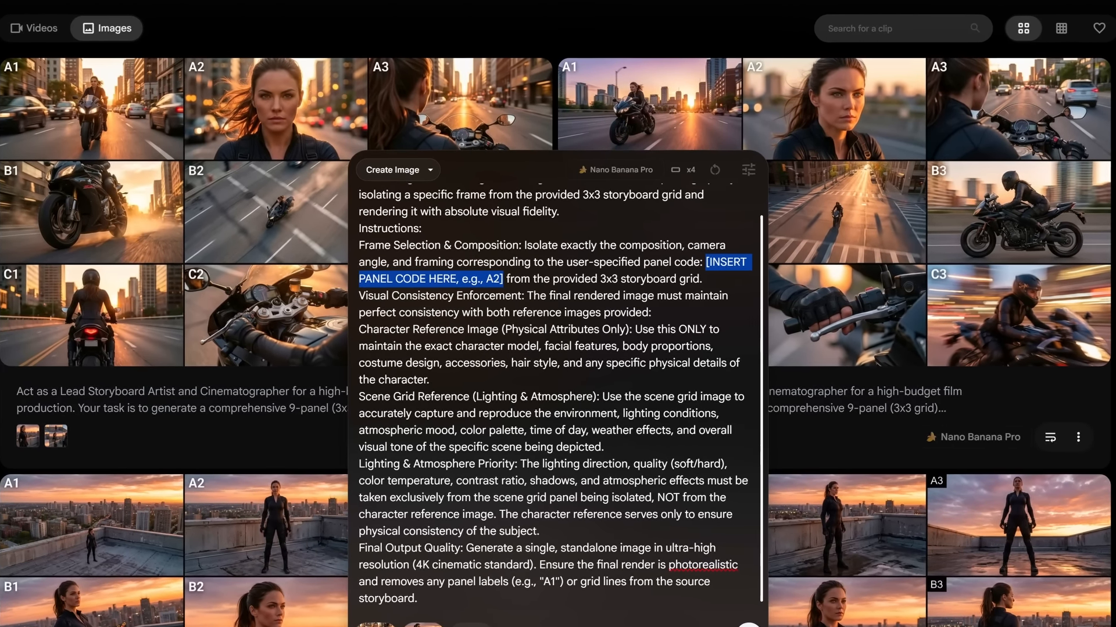
key(BackSpace)
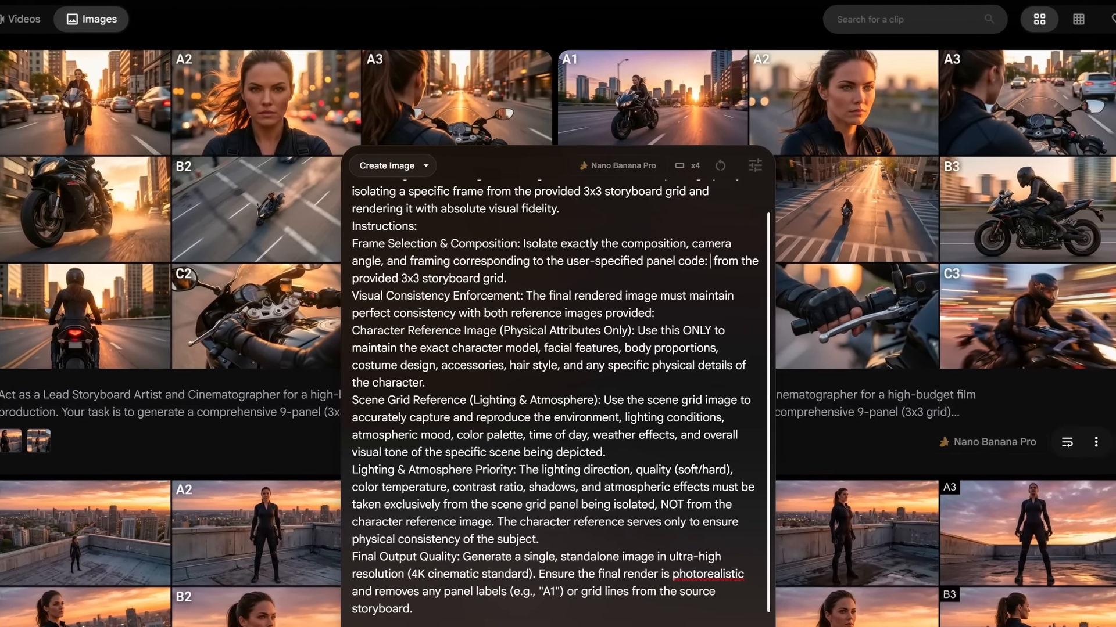
text(B3)
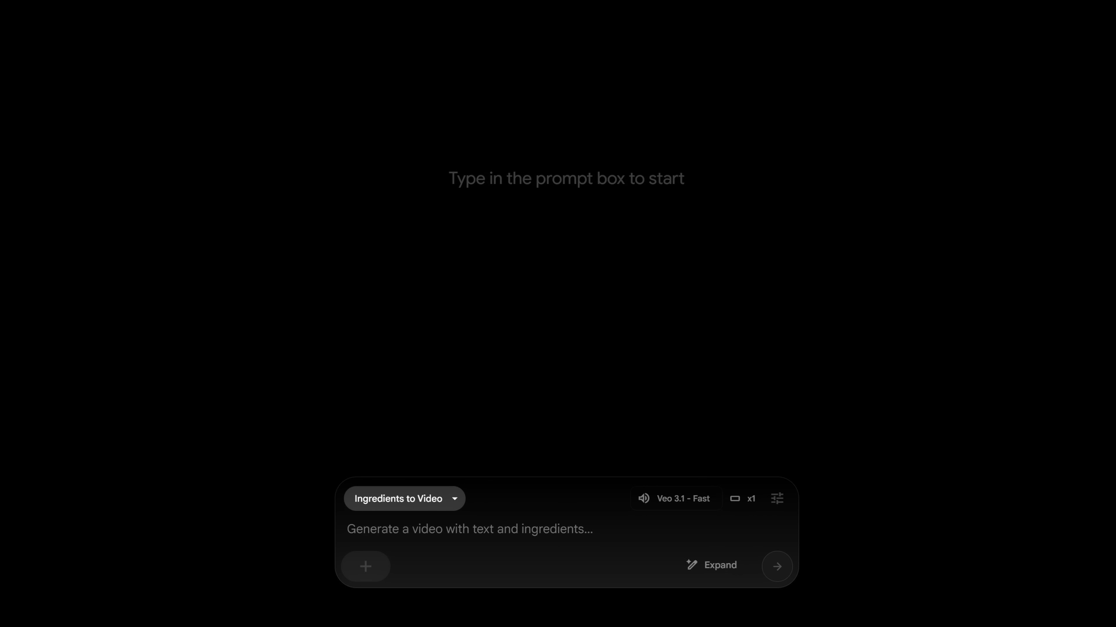
Step: Switch to Ingredients to Video mode and attach the highway motorcycle image as an ingredient
click(404, 499)
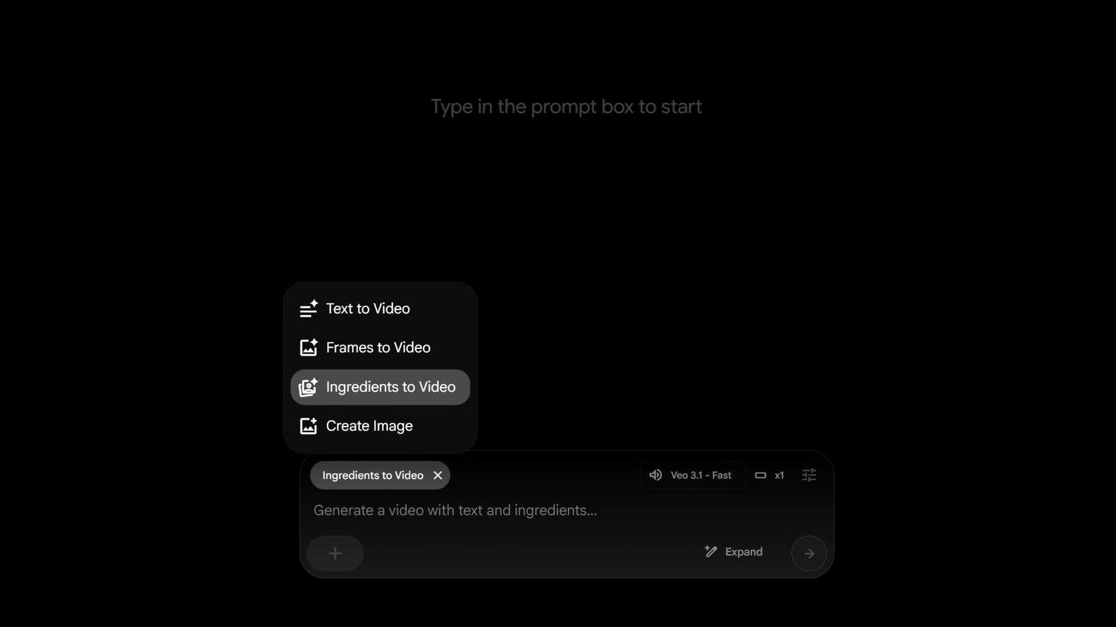
click(380, 387)
click(335, 554)
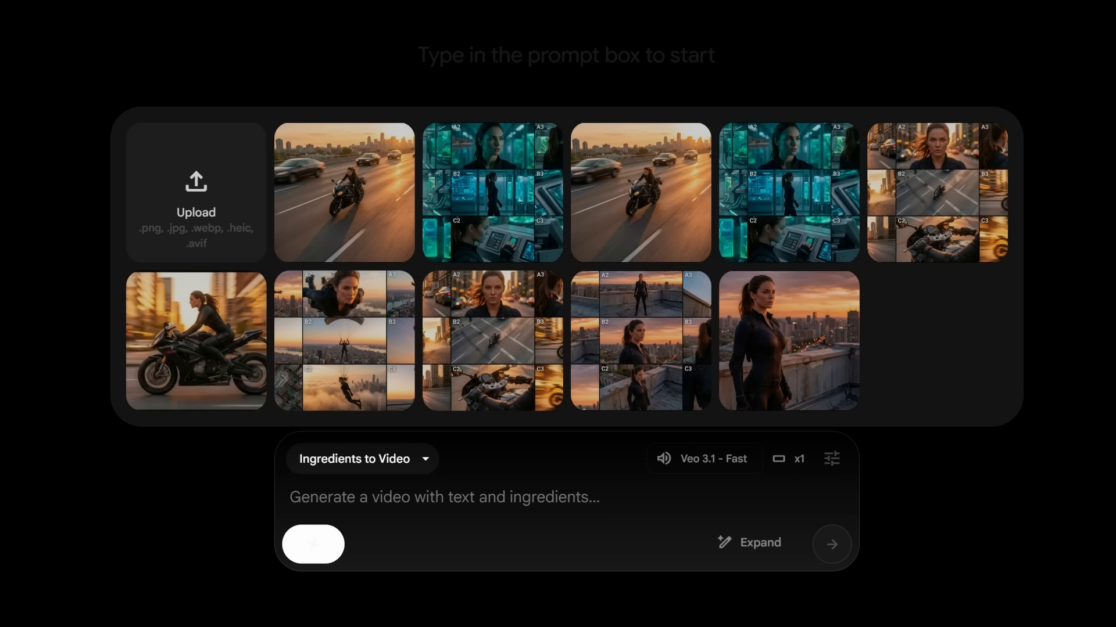
click(344, 189)
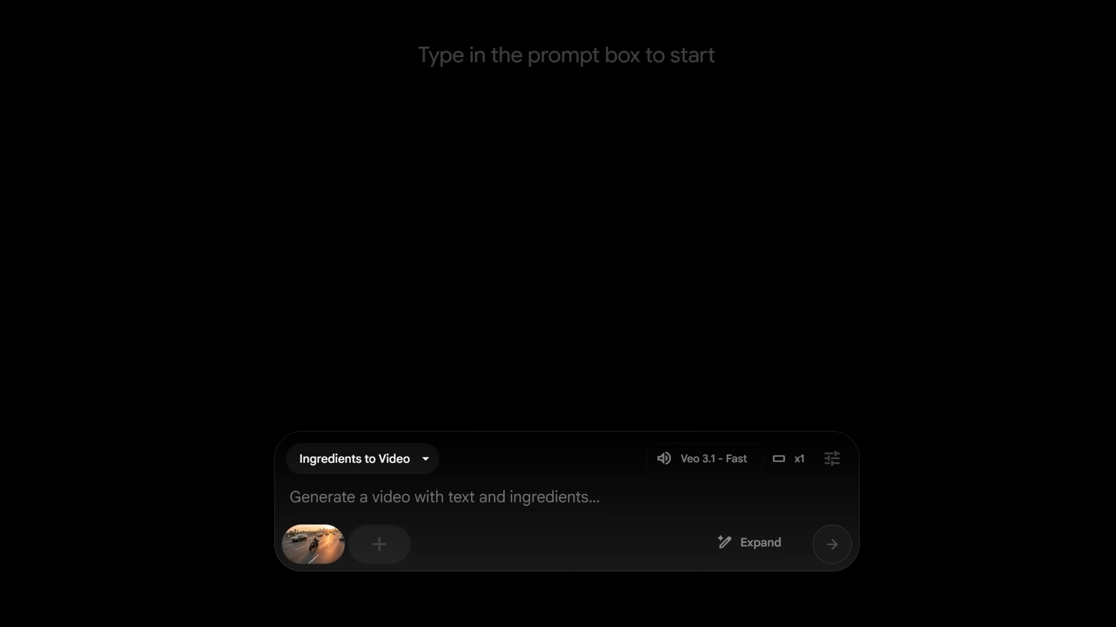
Step: Generate videos from the pasted motorcycle side-tracking shot prompt and the skydiving camera-orbit prompt
text(Dynamic side tracking shot following motorcycle at high speed, passing background vehicles and highway blur, her ponytail whips in wind, motorcycle vibrates subtly, golden sunset light streaks across frame, sense of velocity and power)
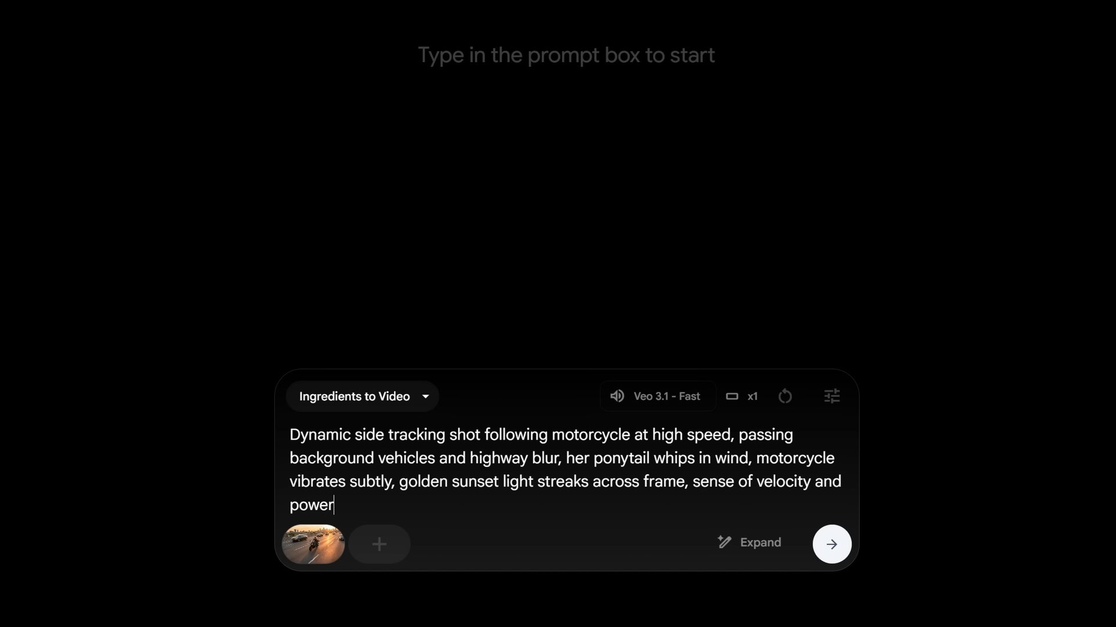
key(Return)
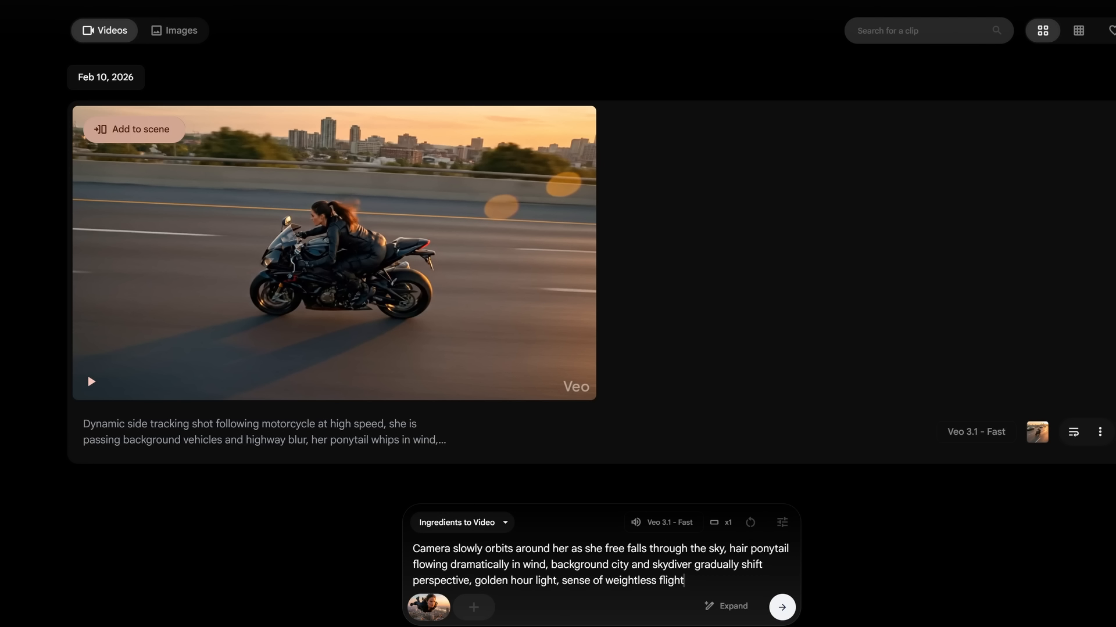
key(Return)
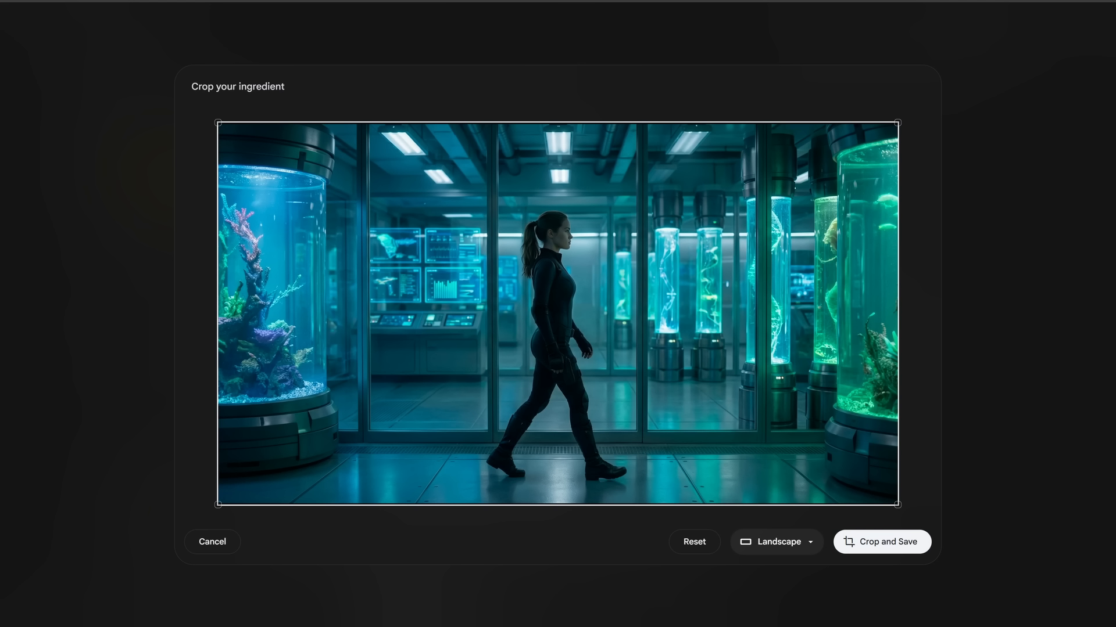
Step: Crop the laboratory image in landscape and generate a video of her walking through the lab corridor
click(882, 542)
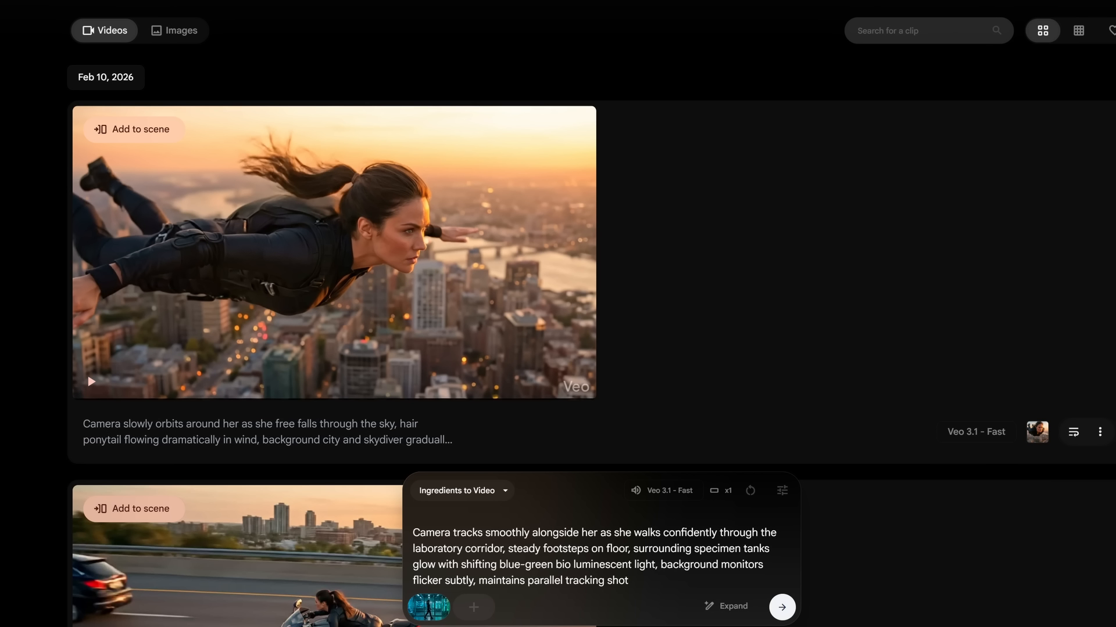
key(Return)
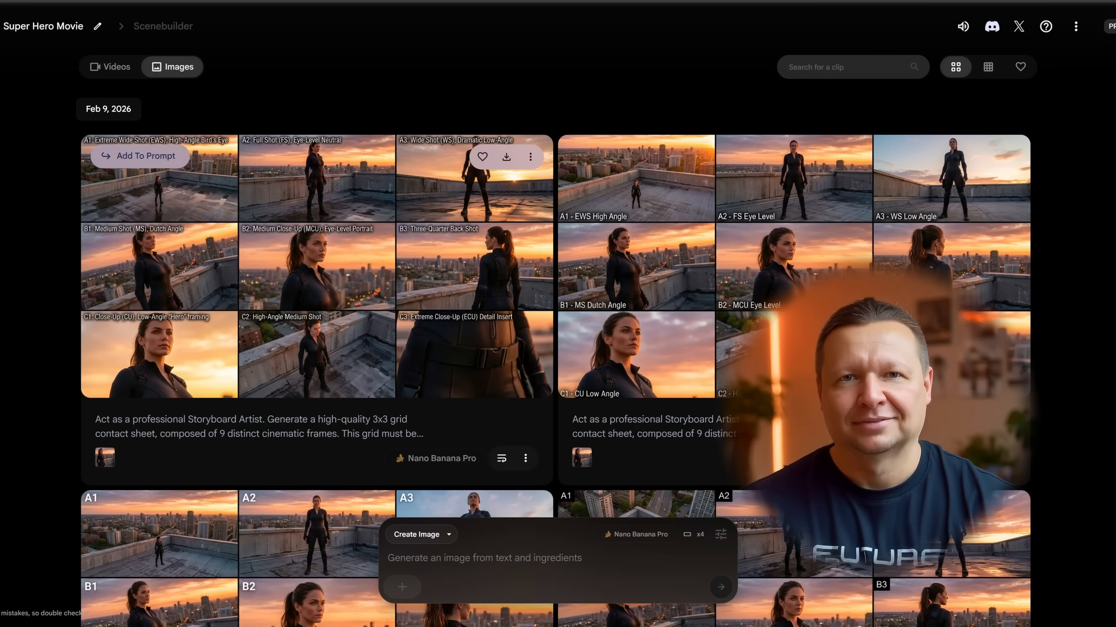
Step: Open the first storyboard grid in the image editor
click(341, 243)
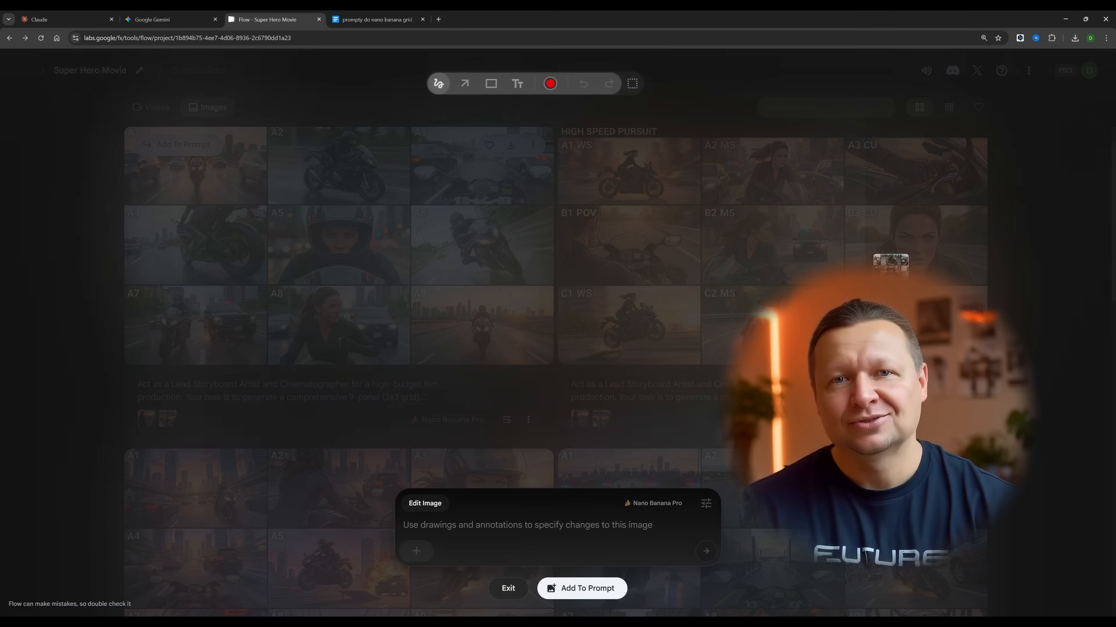